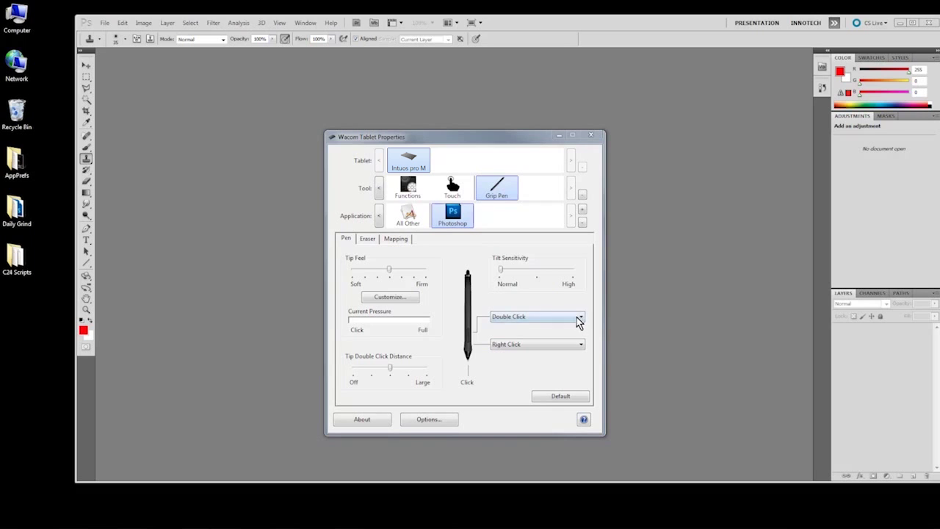
Step: Make a pen switch a modifier key, then bring up full tablet properties from the overlay
click(579, 318)
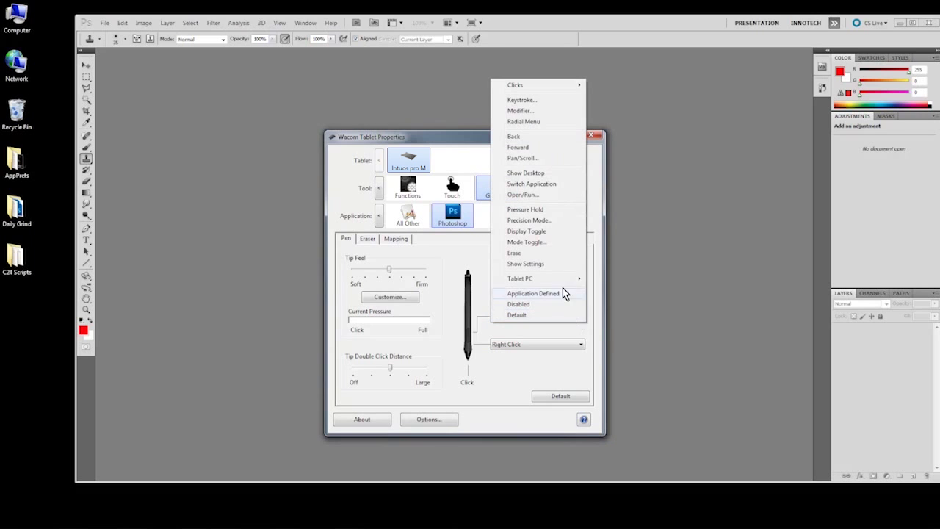
click(518, 111)
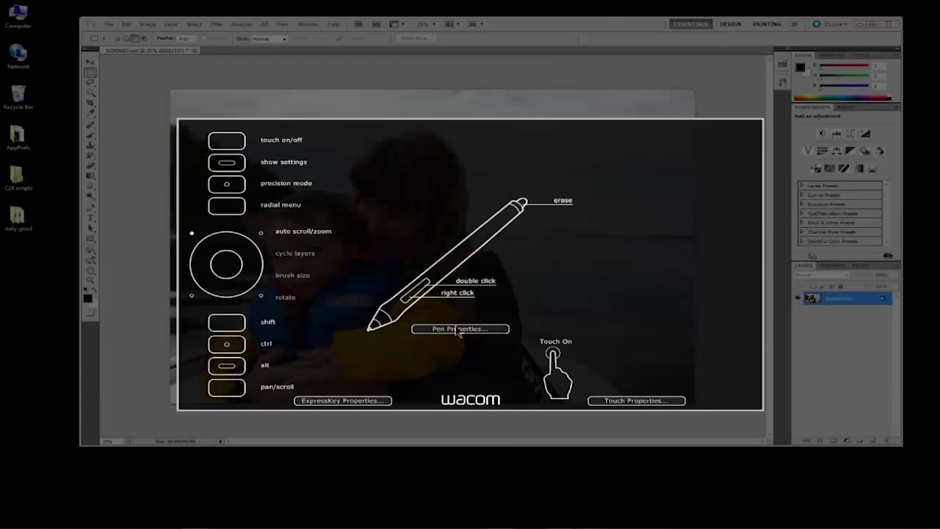
click(349, 401)
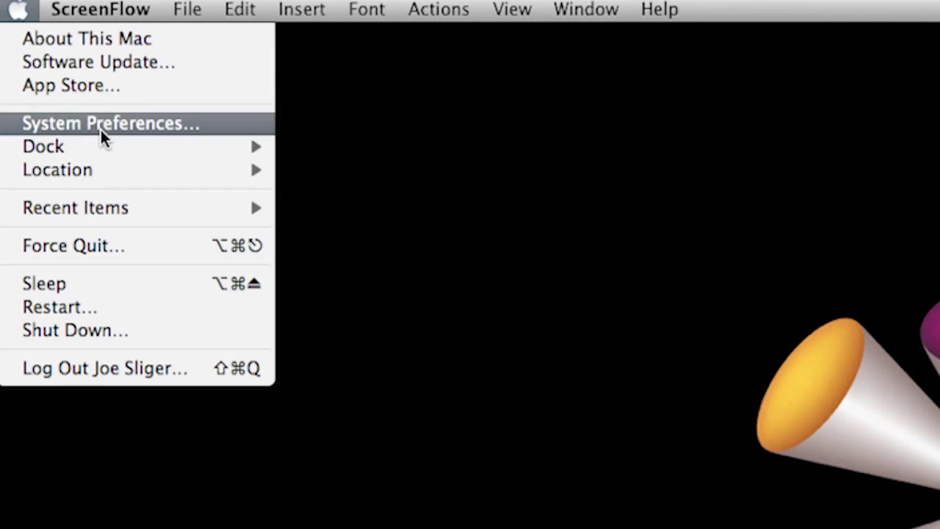
Step: Reach the Wacom tablet settings through Mac System Preferences and the Windows Control Panel
click(98, 122)
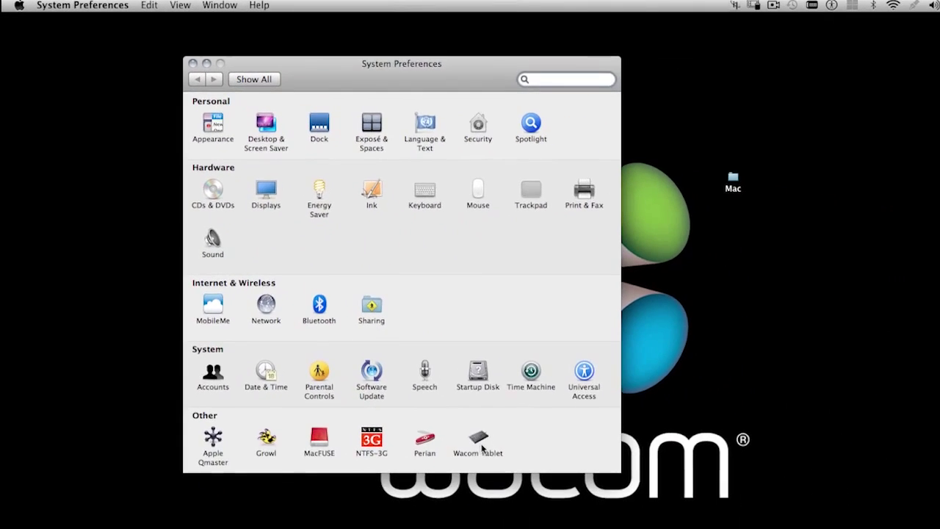
click(479, 442)
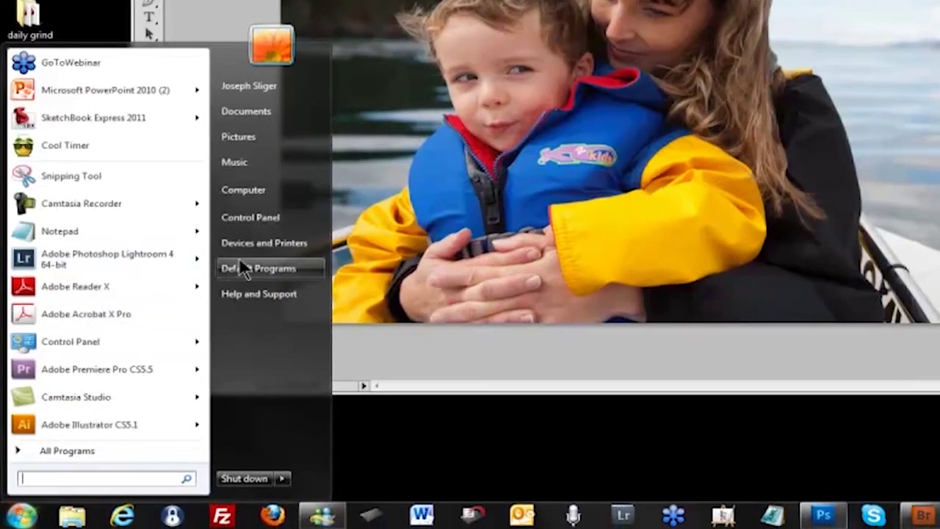
click(262, 214)
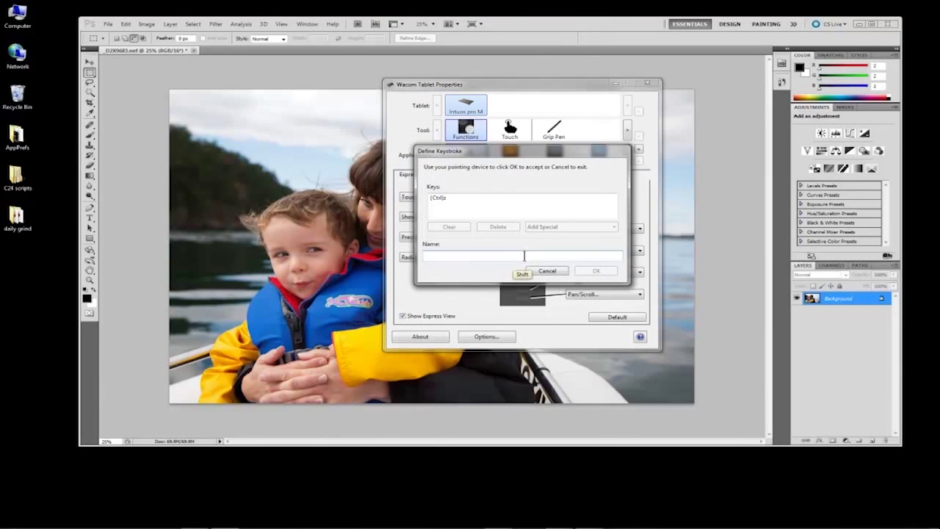
Step: Redefine the Ctrl ExpressKey as a Ctrl+Z undo keystroke named 'U'
text(Undo)
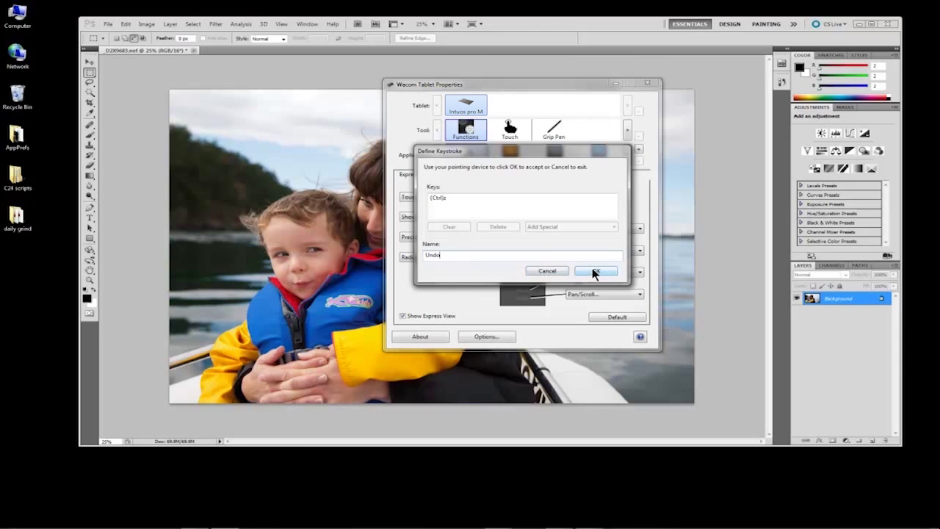
click(594, 271)
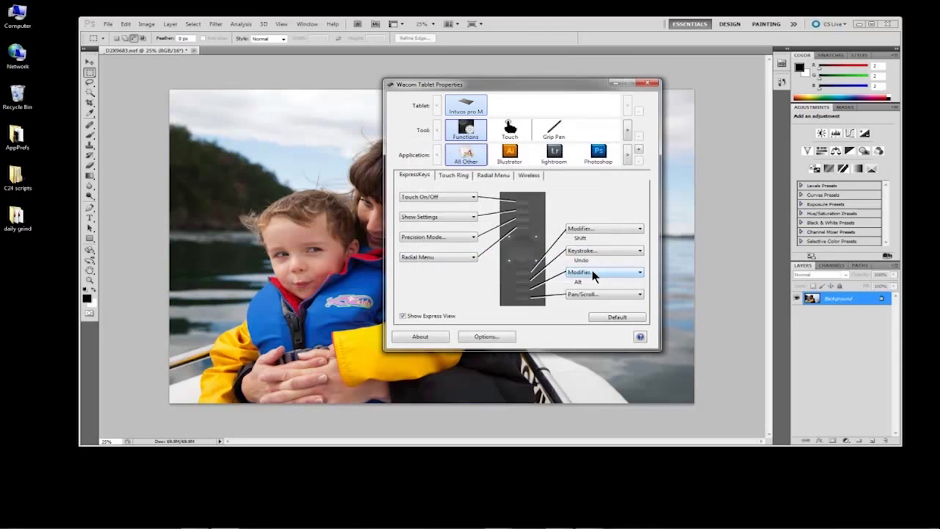
click(640, 252)
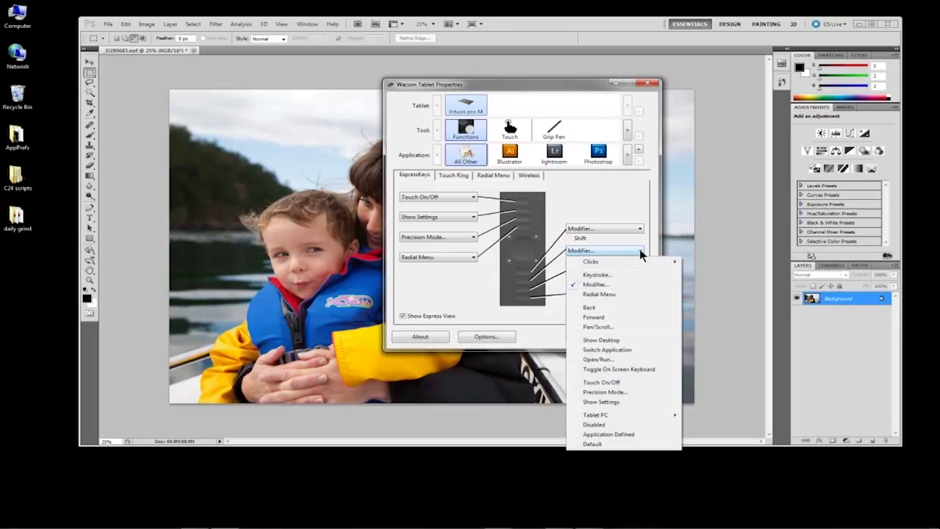
click(609, 274)
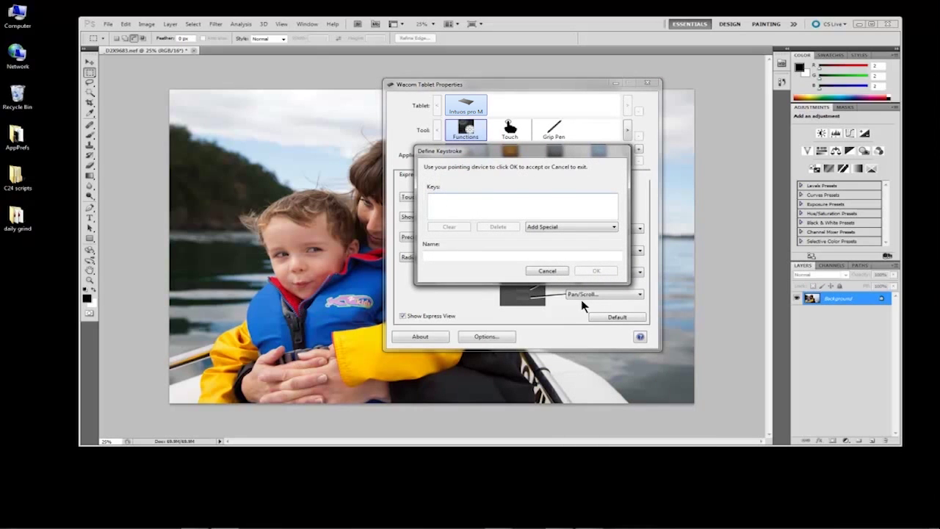
key(ctrl+z)
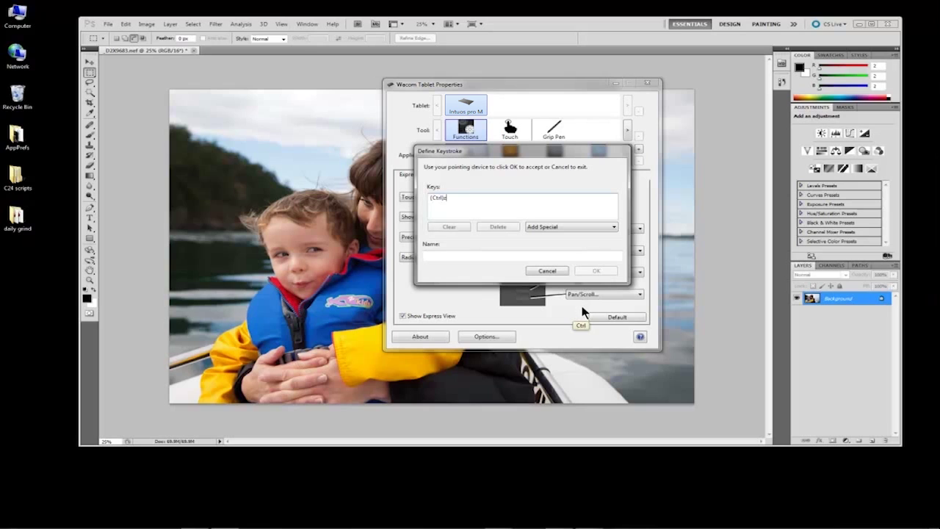
click(506, 254)
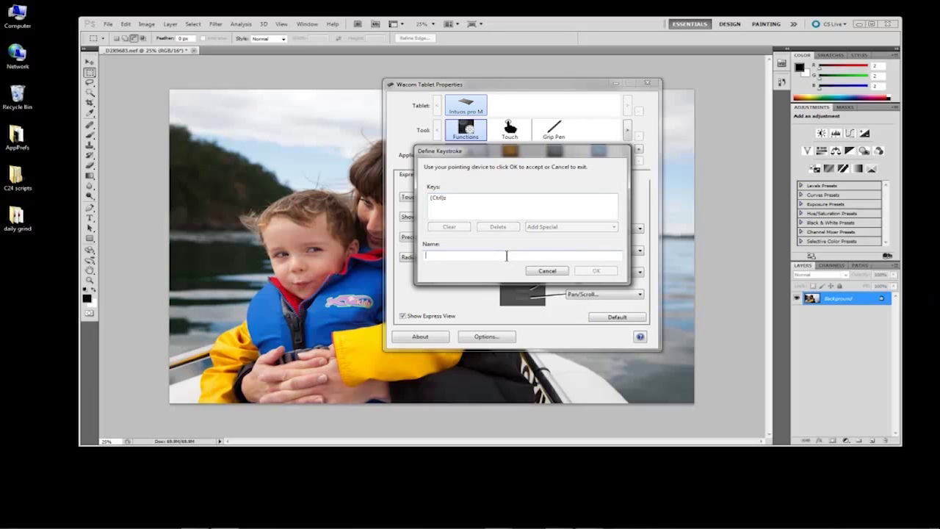
text(U)
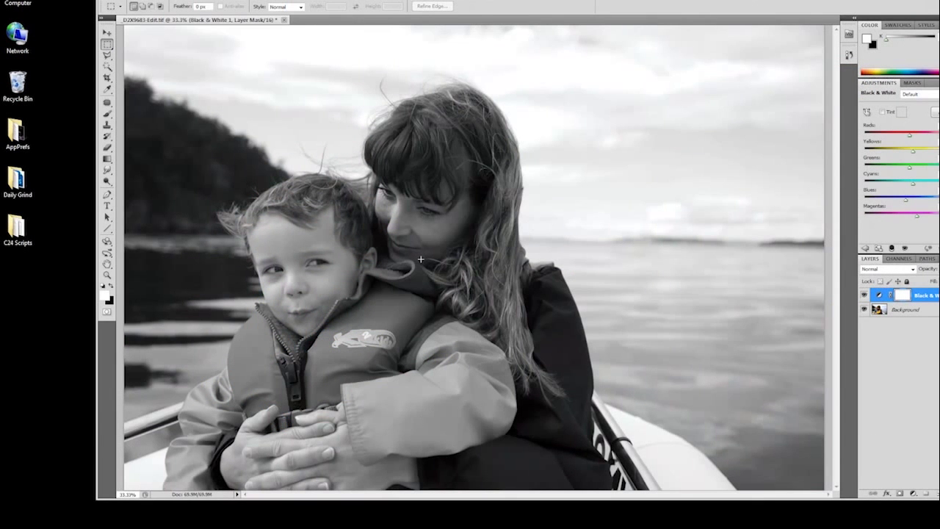
Step: Preview the ExpressKey overlay, then undo the Black & White adjustment layer with the undo ExpressKey
key(ctrl+z)
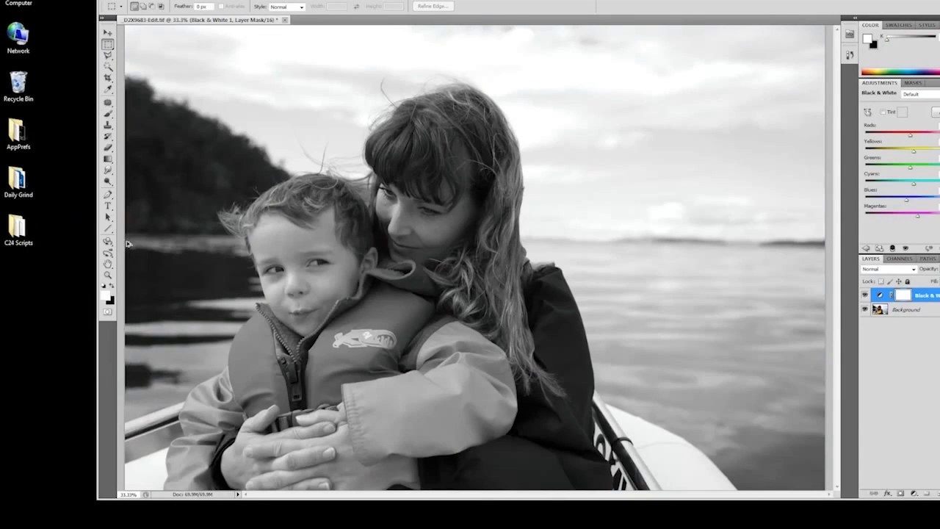
key(ctrl+z)
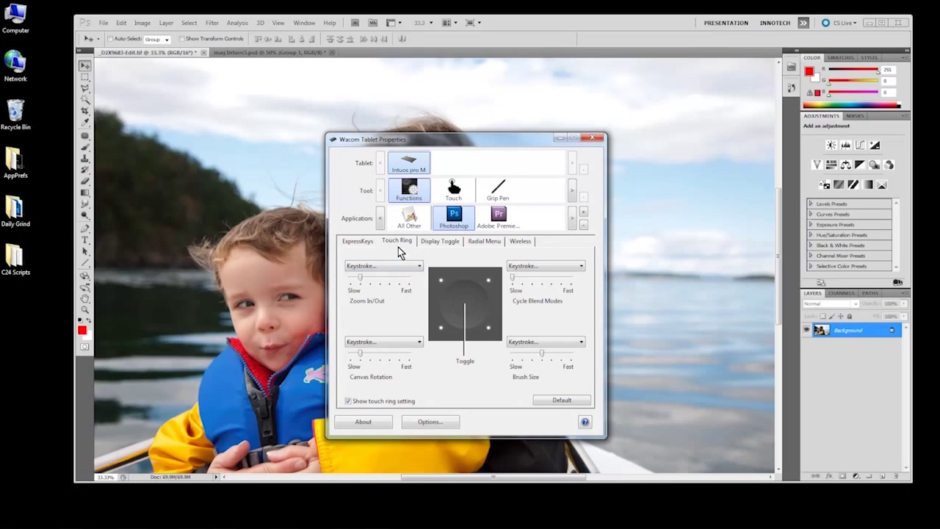
Step: On the Grip Pen, make the upper side switch an Alt modifier and list the lower switch's functions
click(499, 188)
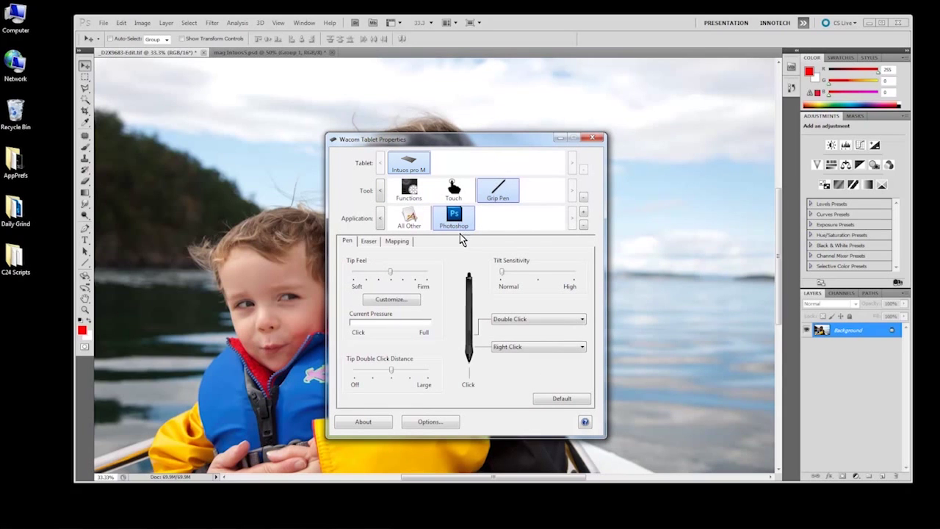
click(560, 323)
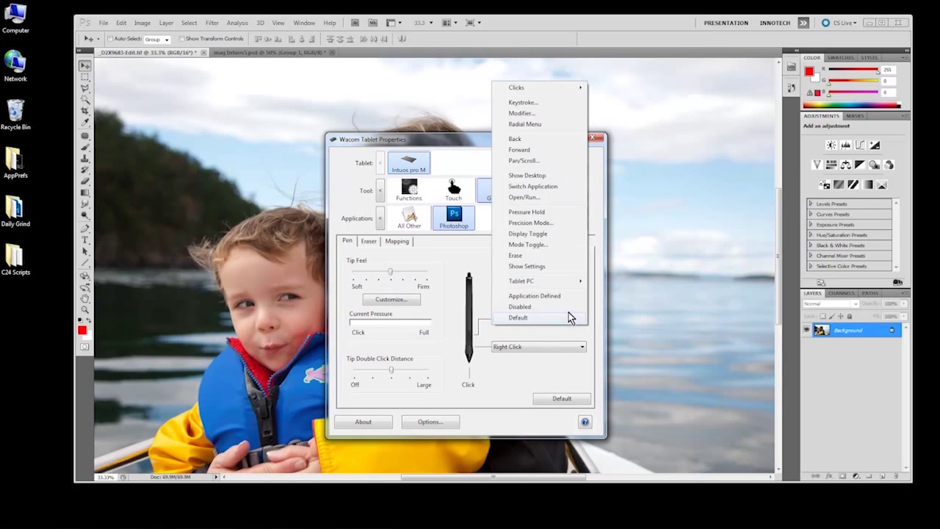
click(522, 113)
click(489, 317)
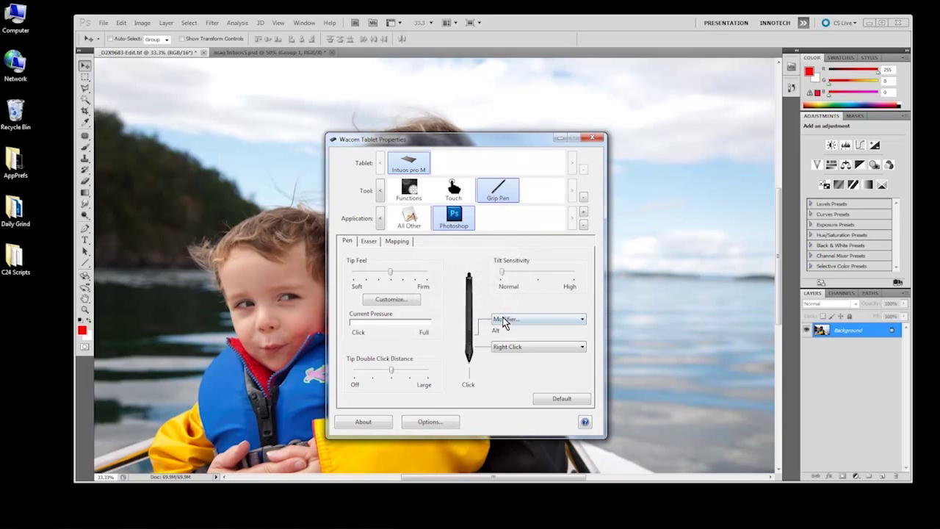
click(537, 357)
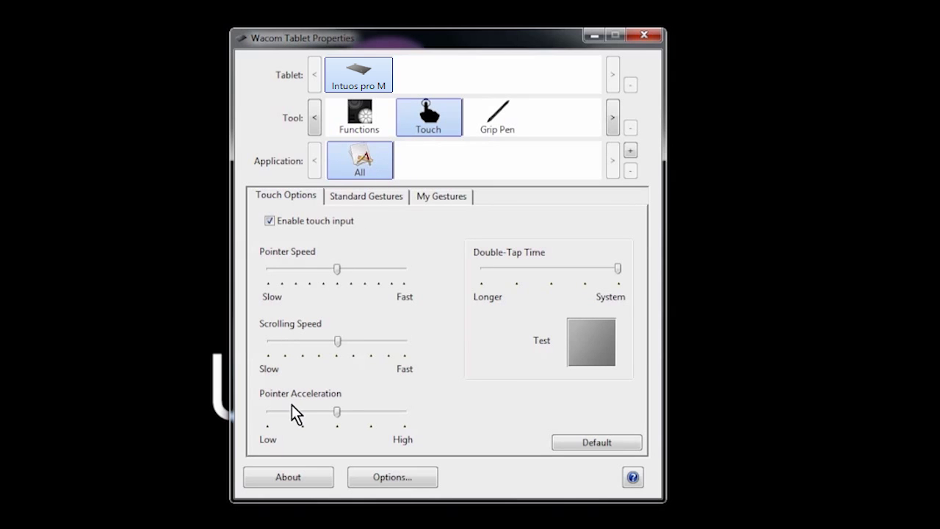
Step: Nudge the touch Pointer Speed slider, test double-tap on the Test square, and view Standard Gestures
mouse_move(335, 277)
mouse_down()
mouse_move(314, 283)
mouse_move(350, 282)
mouse_move(336, 282)
mouse_up()
click(589, 353)
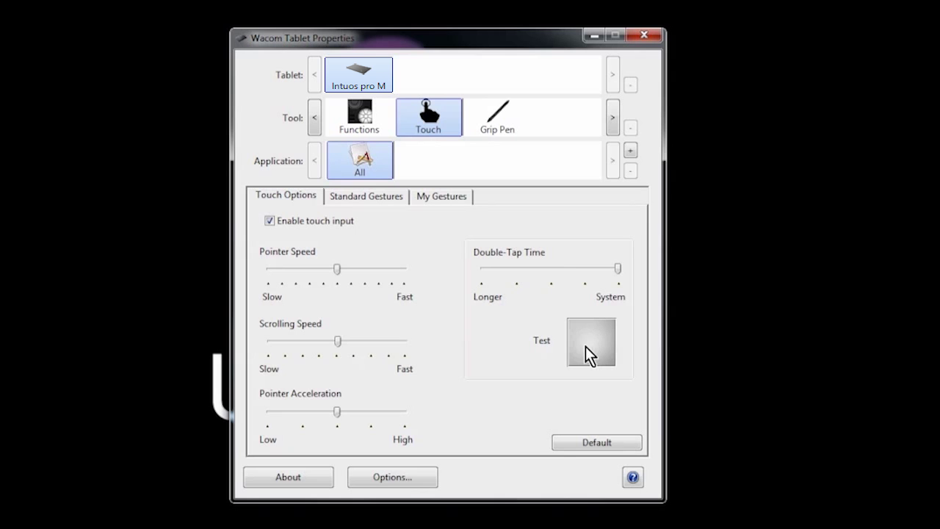
click(591, 357)
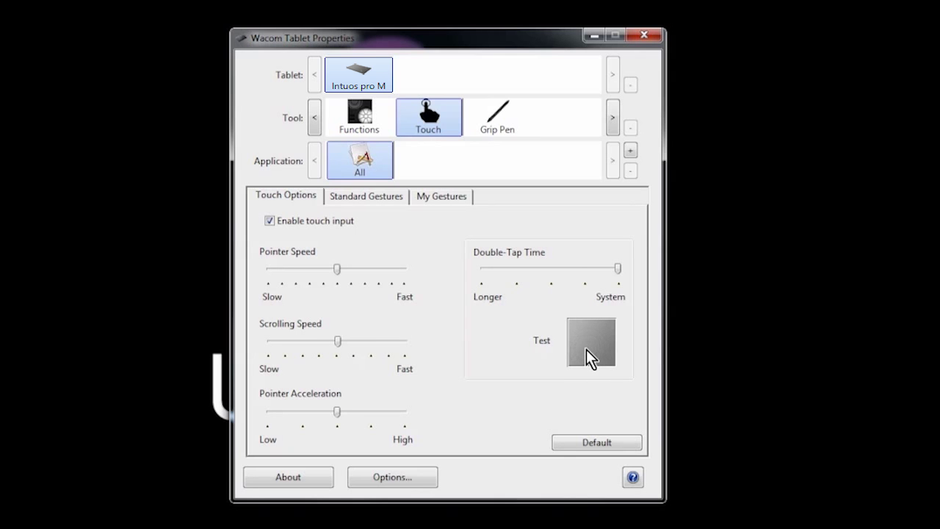
click(365, 197)
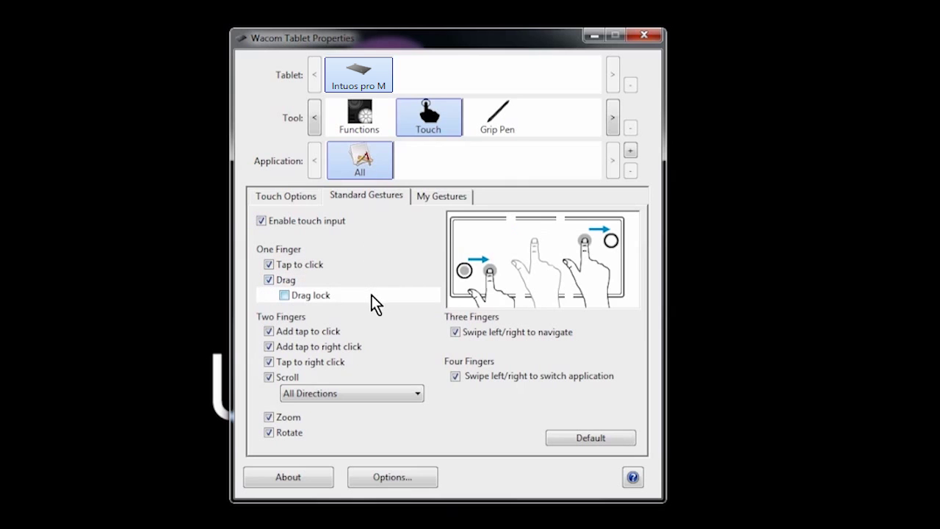
Step: On My Gestures, change the three-finger tap and hold action to open Painting
click(433, 197)
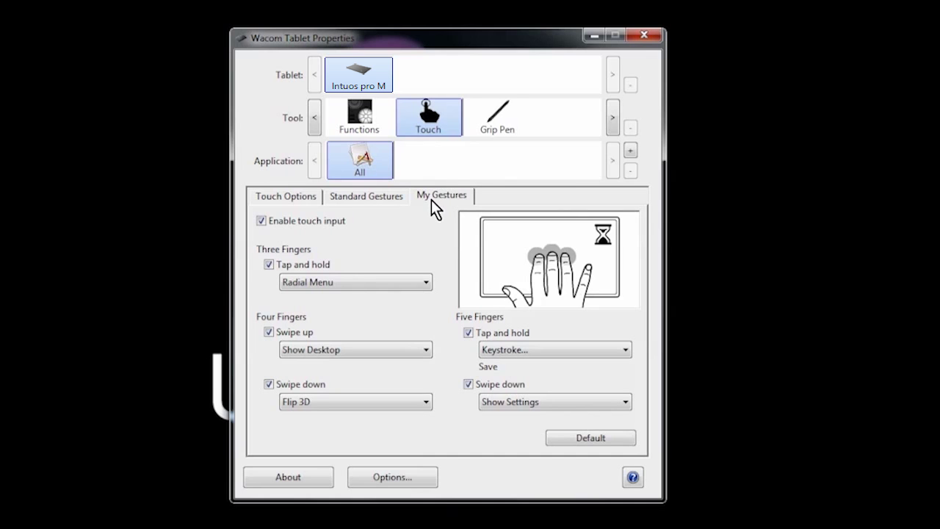
click(423, 283)
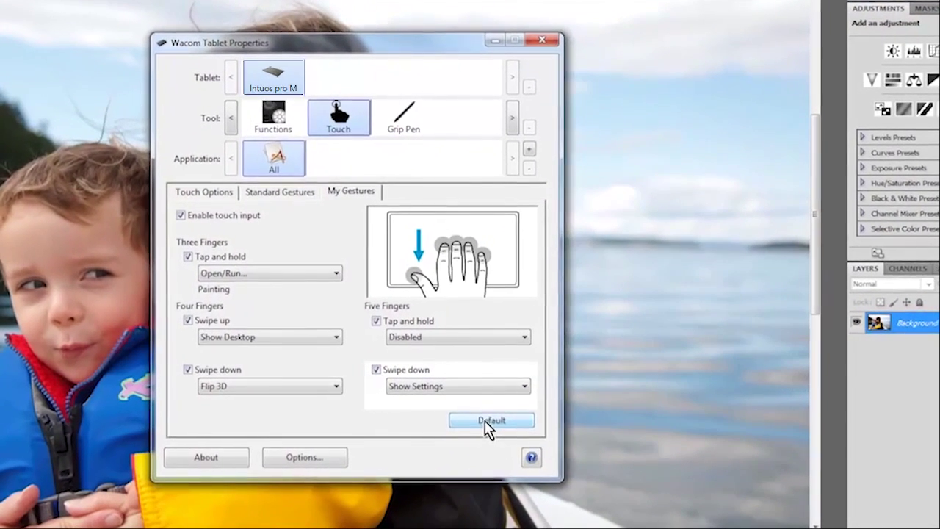
Step: Reset My Gestures to Default and return to Standard Gestures
click(525, 414)
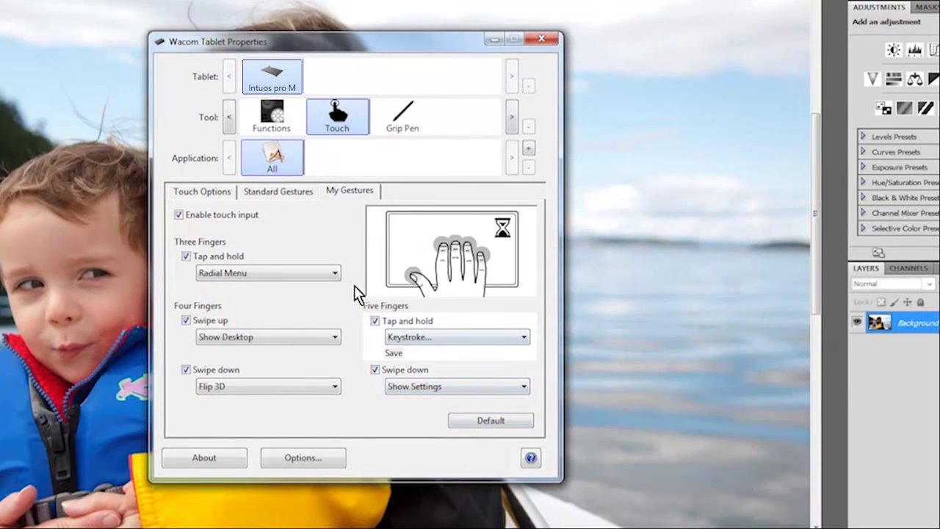
click(293, 194)
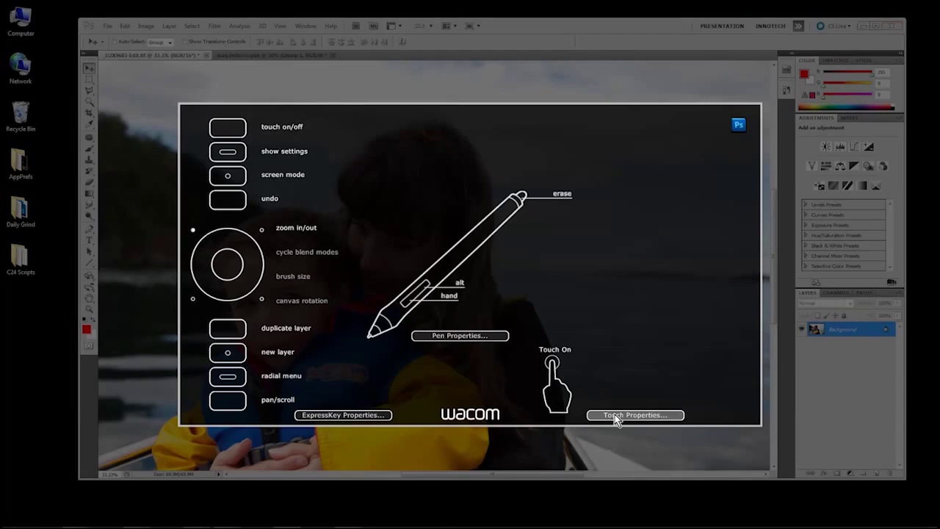
Step: From the overlay, switch Enable touch input off and back on, then show Touch Options
click(615, 414)
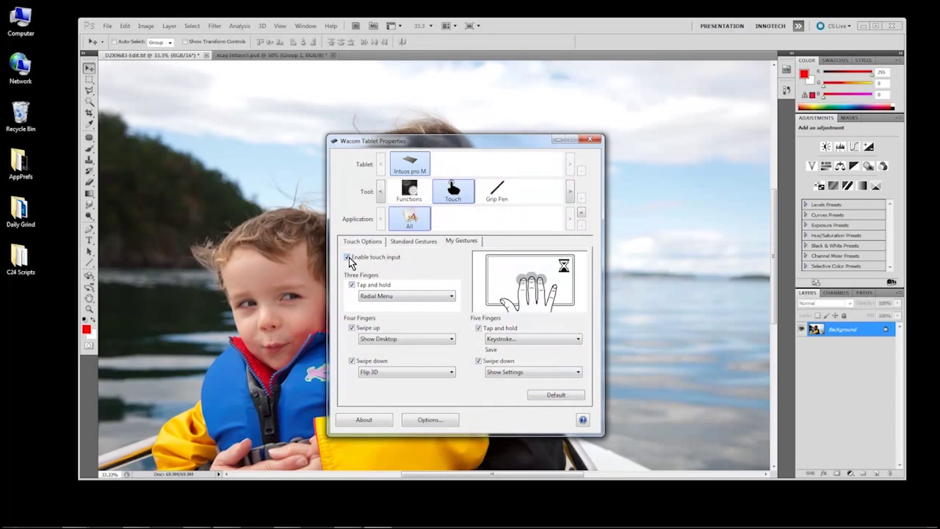
click(348, 257)
click(347, 258)
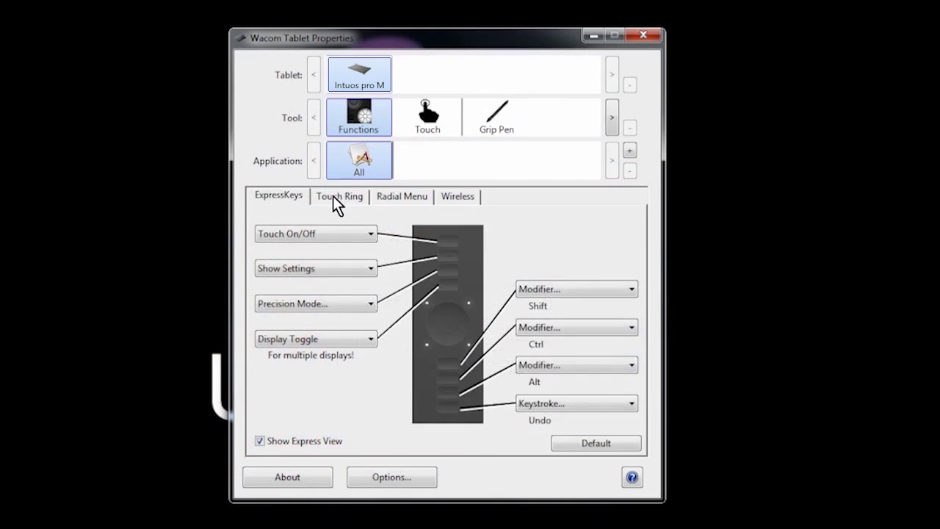
click(336, 196)
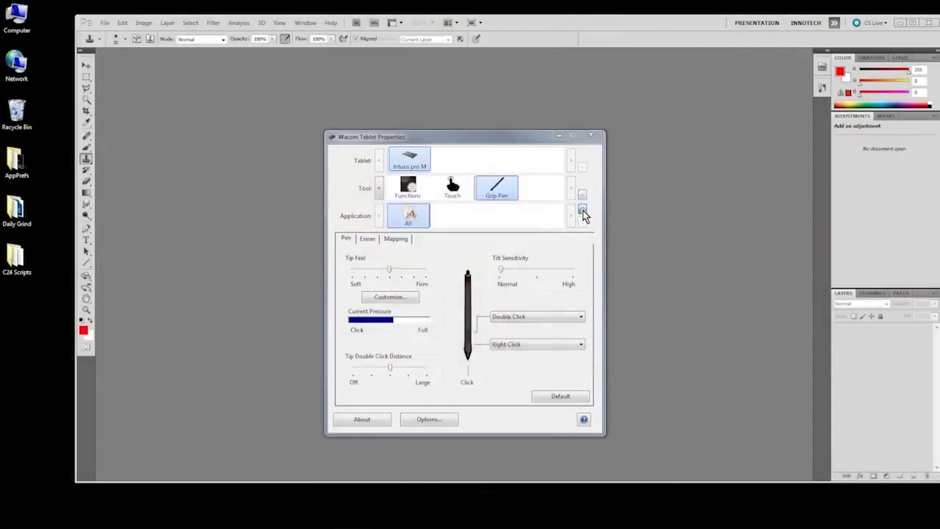
Step: Add Photoshop from the running applications as a Grip Pen application entry
click(579, 212)
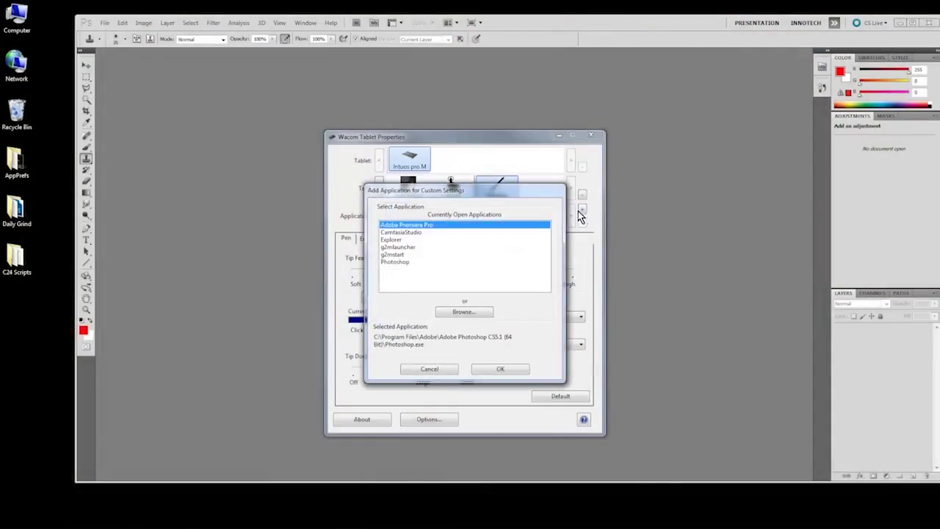
click(397, 263)
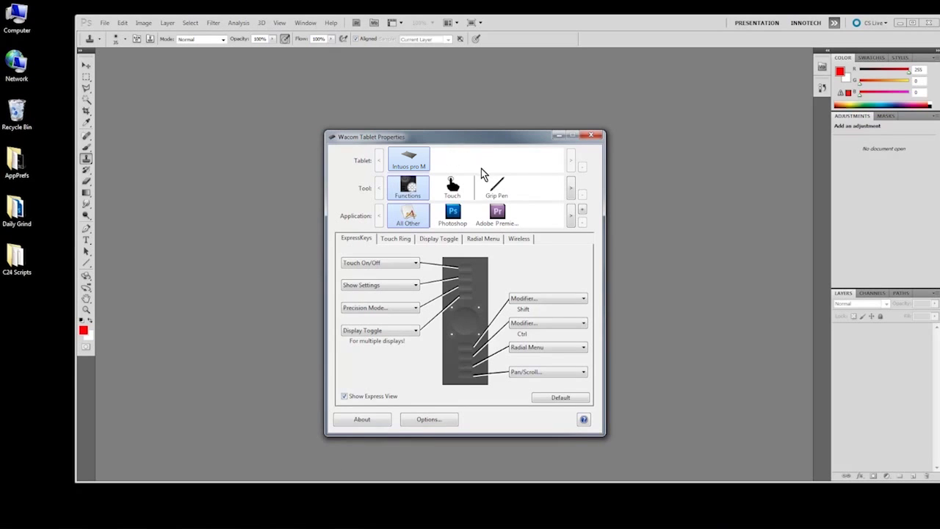
click(496, 187)
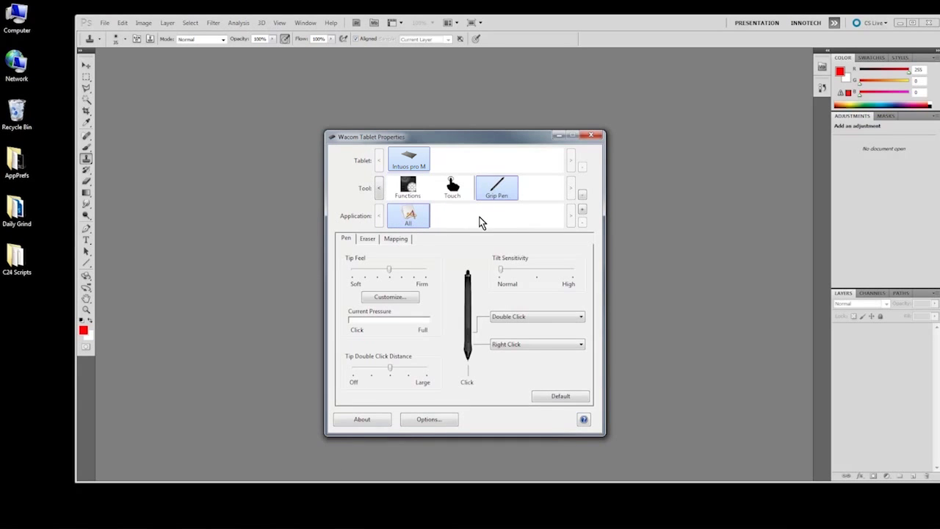
click(582, 210)
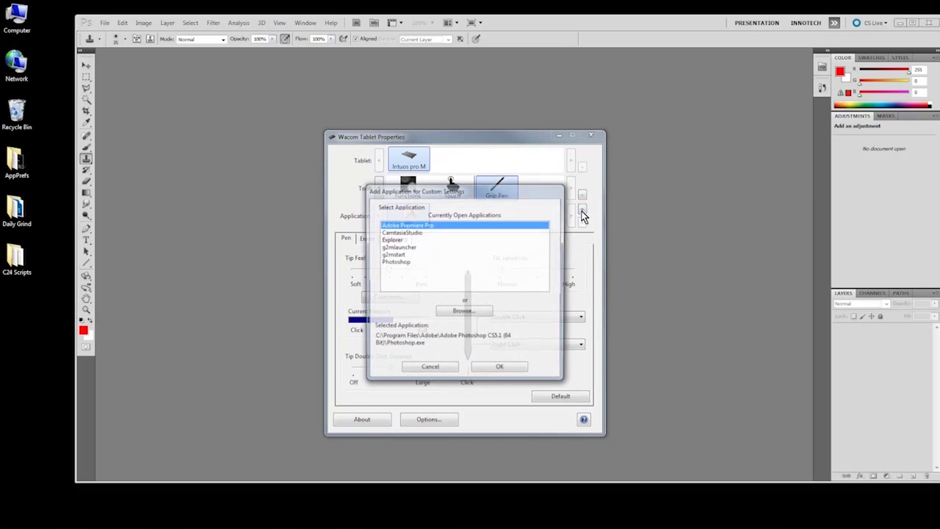
click(396, 263)
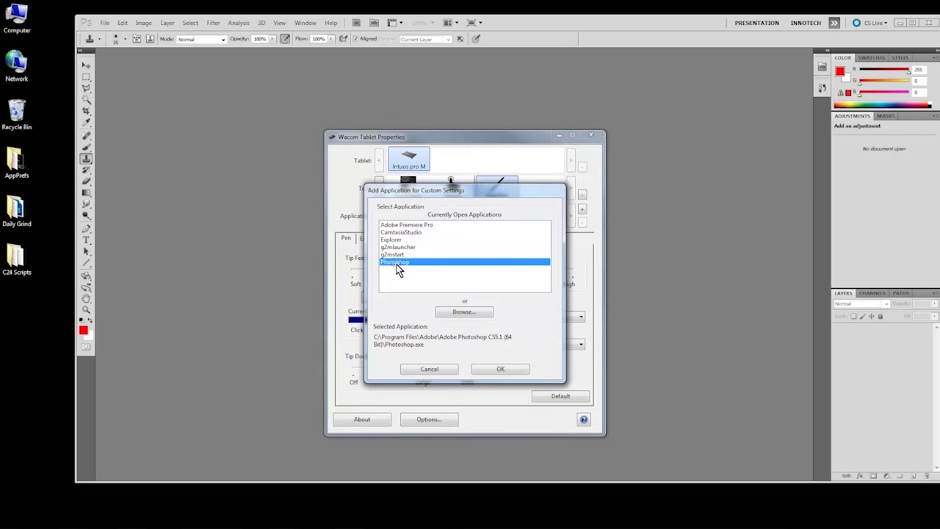
click(488, 370)
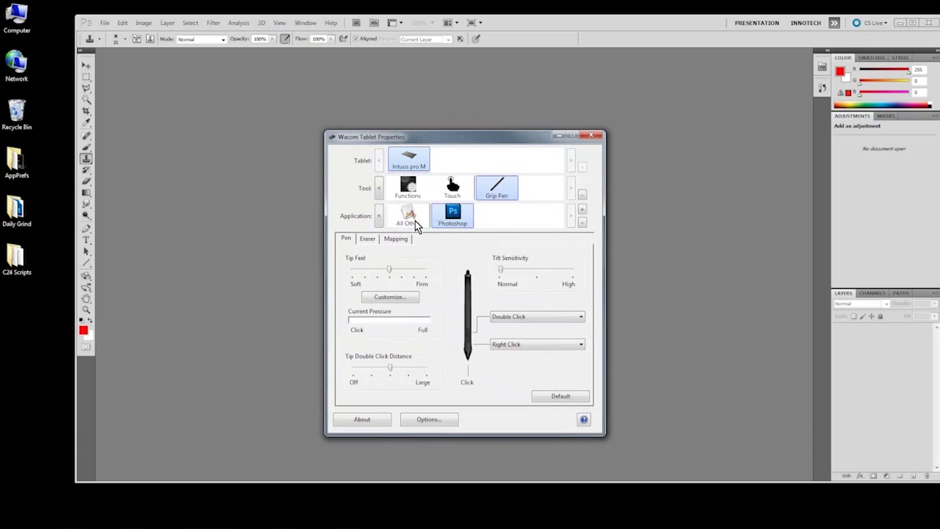
Step: Select the Photoshop profile and set the Double Click upper switch to Modifier with Alt ticked
click(409, 219)
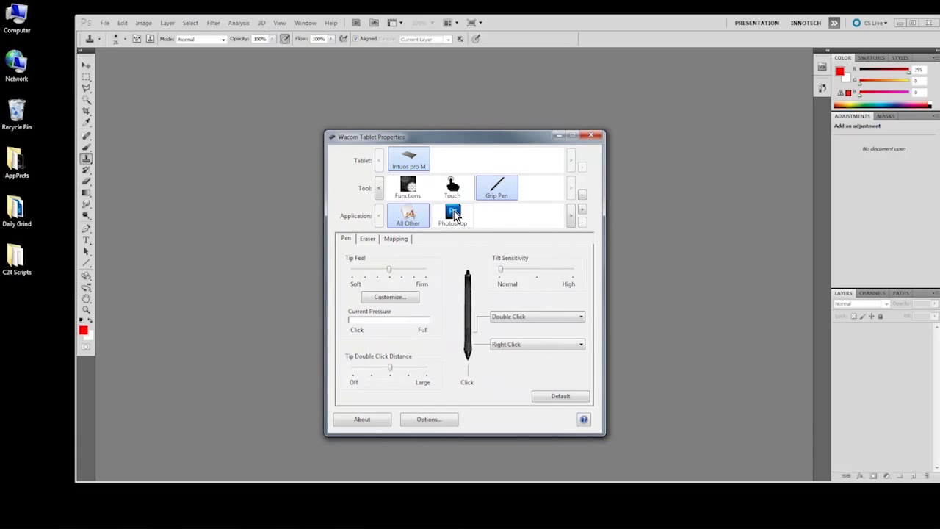
click(454, 213)
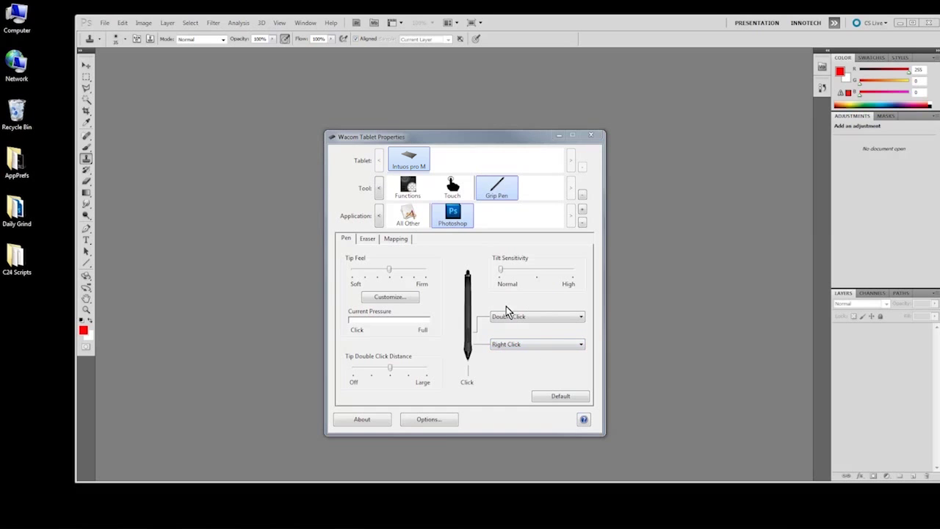
click(580, 319)
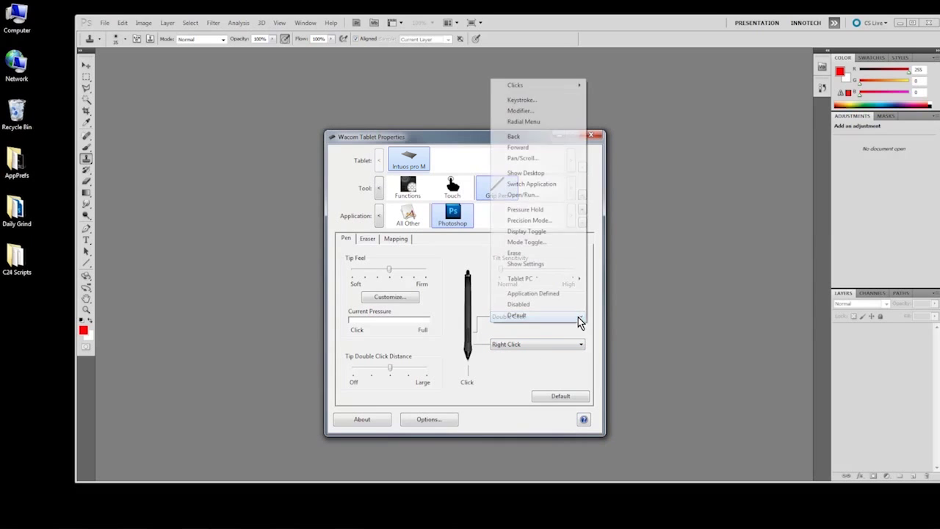
click(513, 111)
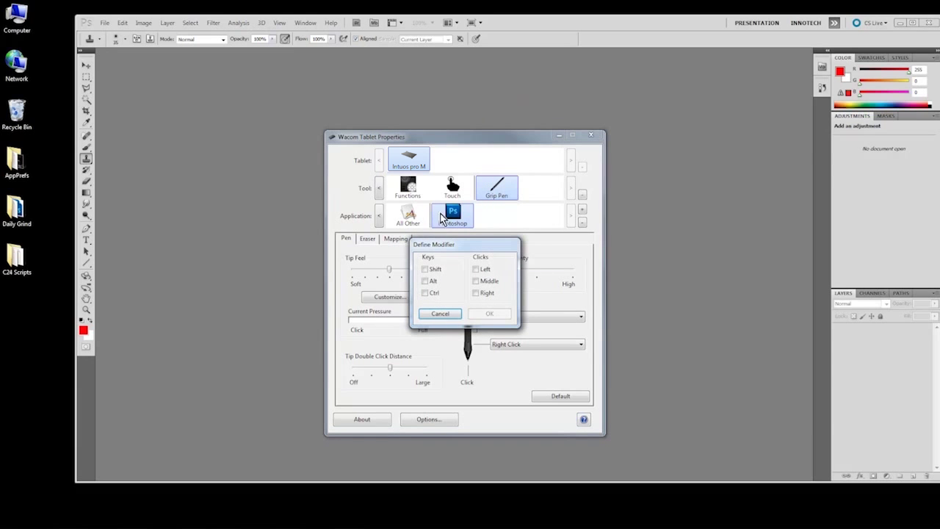
click(425, 282)
click(488, 314)
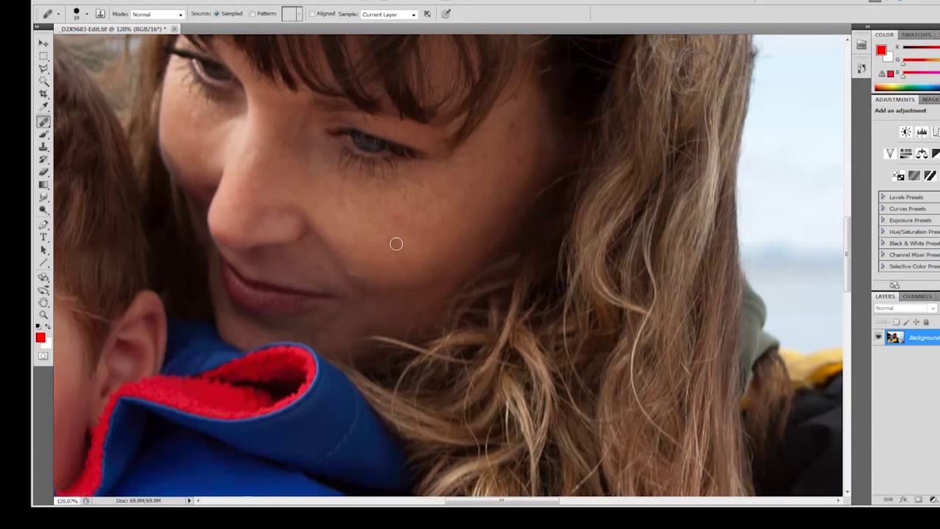
Step: Alt-click with the Brush to sample the cheek's skin tone, then with Clone Stamp to set a face source
click(43, 133)
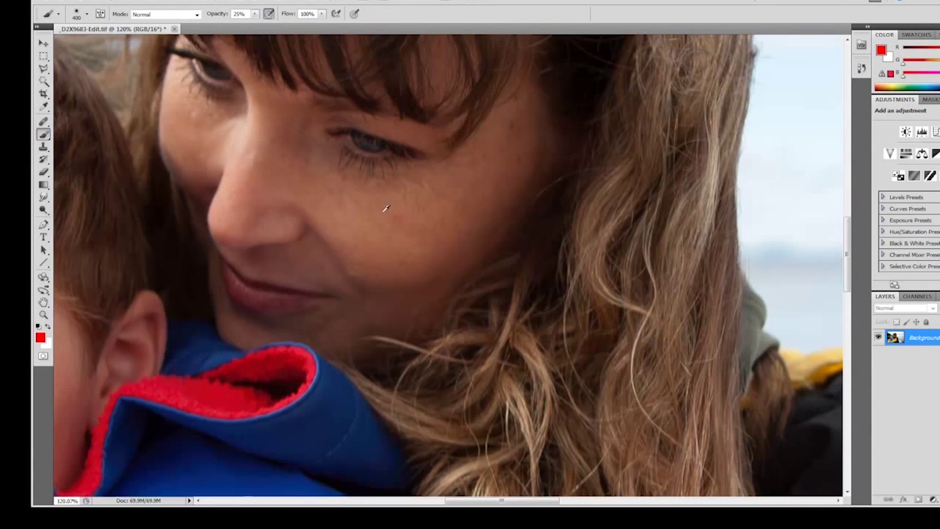
alt+click(409, 217)
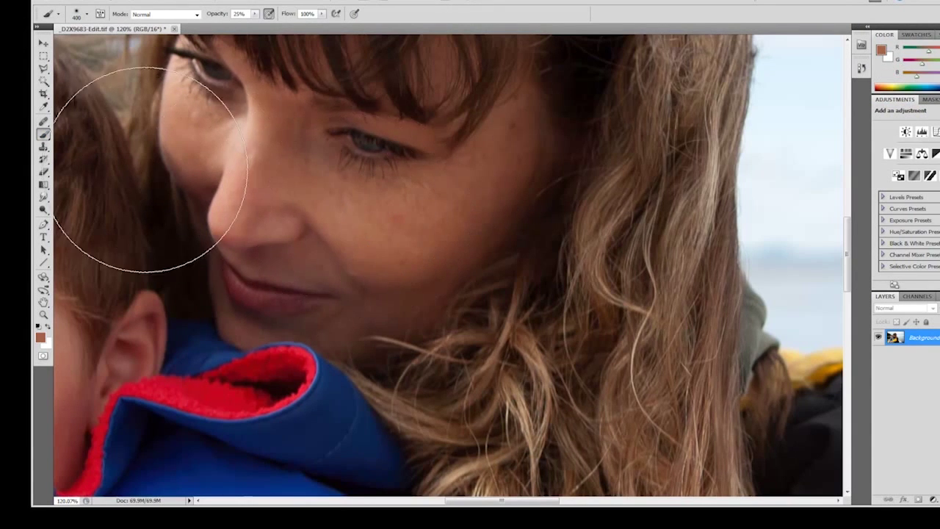
click(44, 147)
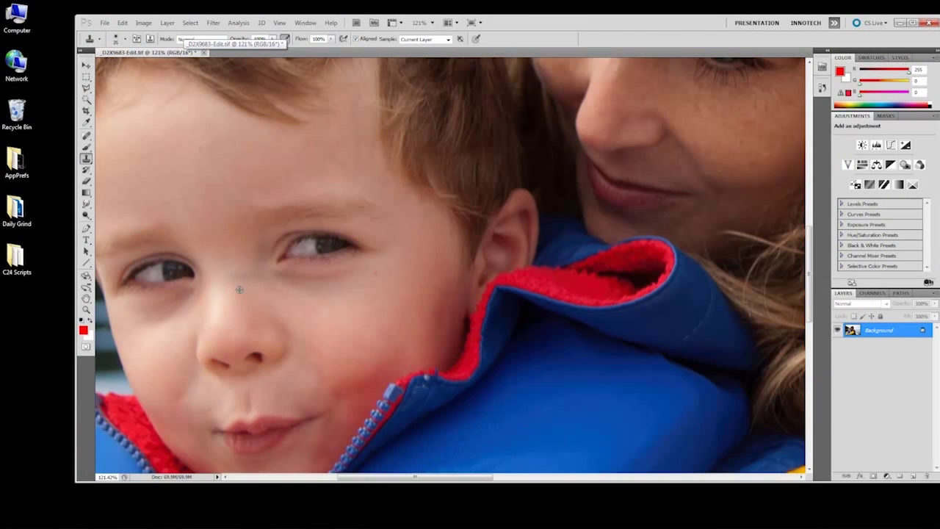
alt+click(238, 289)
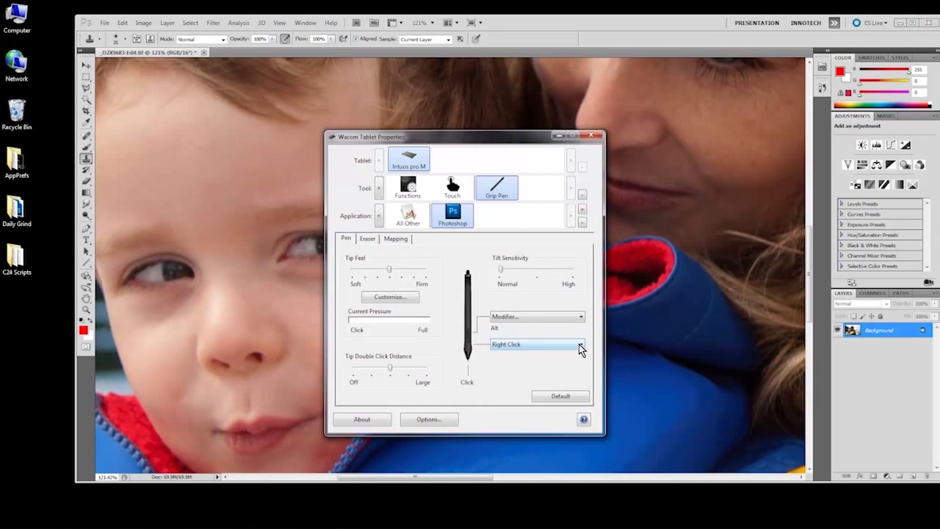
Step: Set the lower pen switch to Radial Menu, then use it for Opacity and Convert to B/W
click(579, 345)
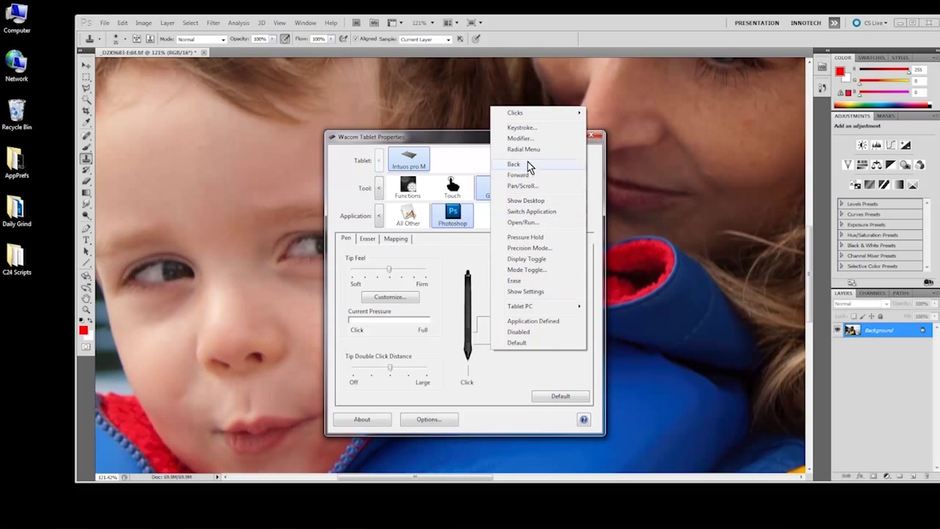
click(526, 149)
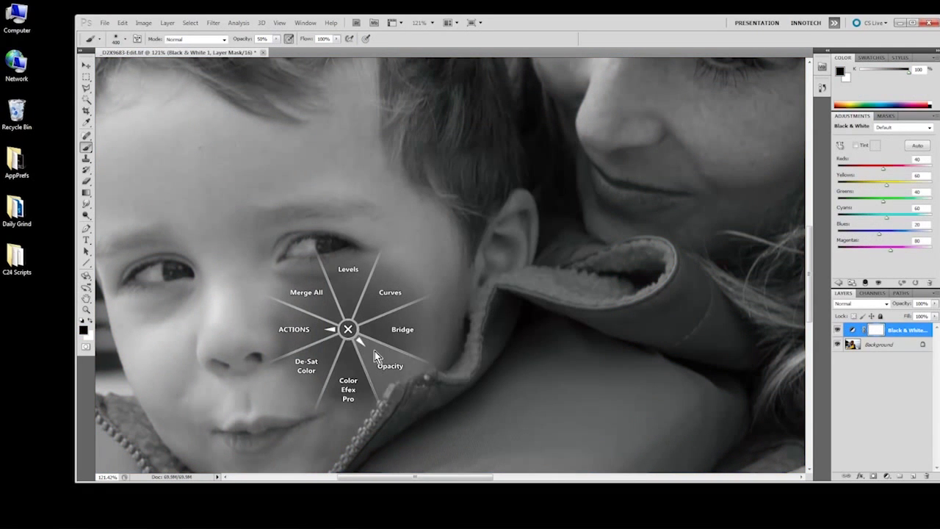
click(385, 360)
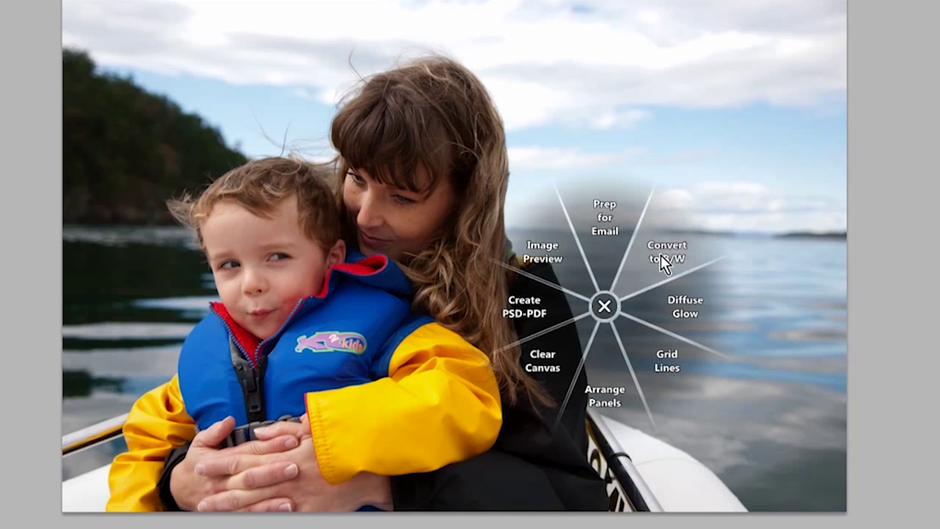
click(664, 258)
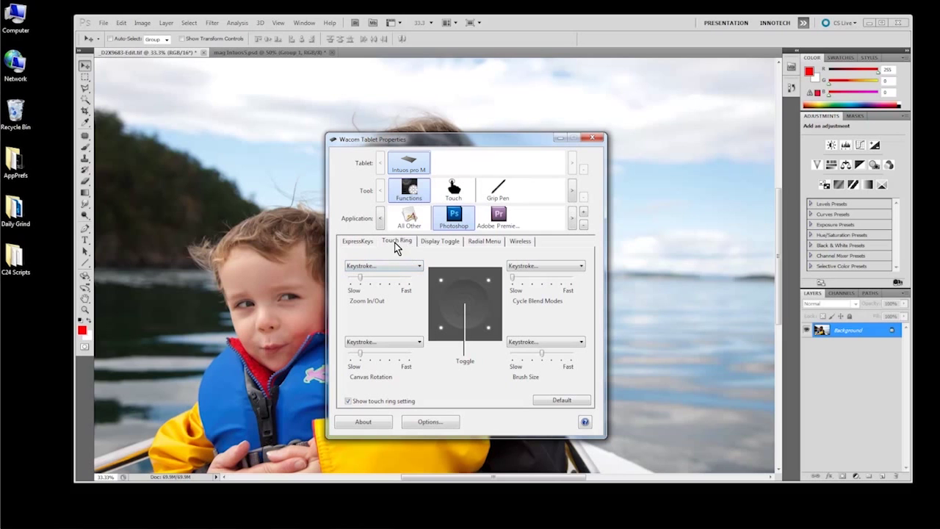
Step: Change the Grip Pen's upper switch from Double Click to an Alt modifier for Photoshop
click(498, 190)
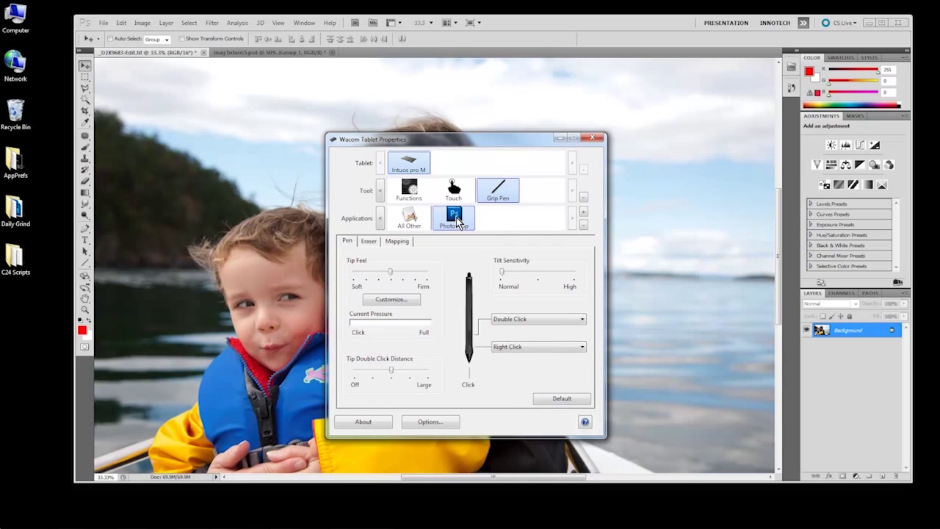
click(562, 326)
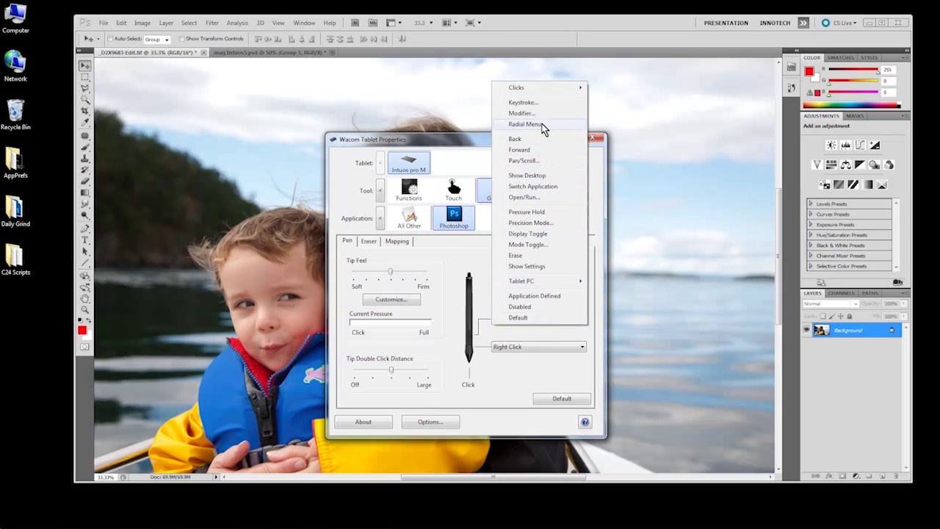
click(523, 113)
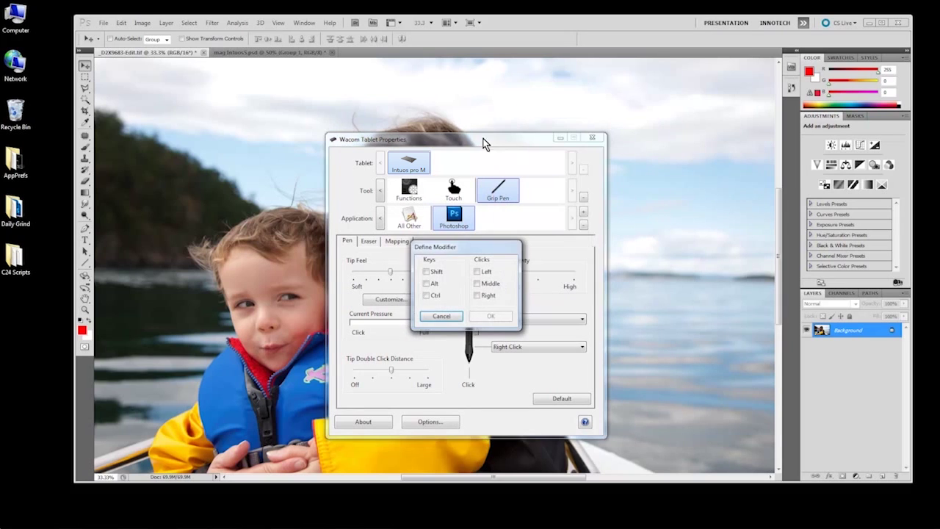
click(426, 283)
click(485, 316)
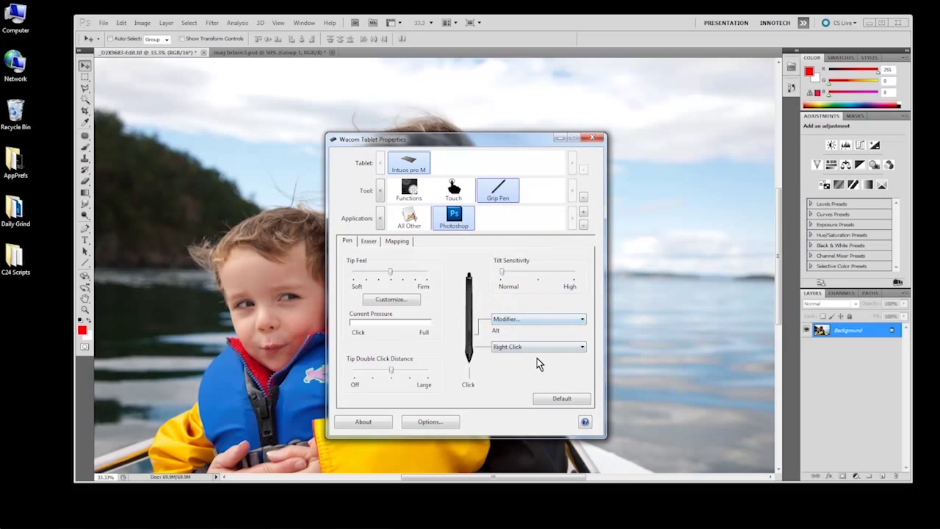